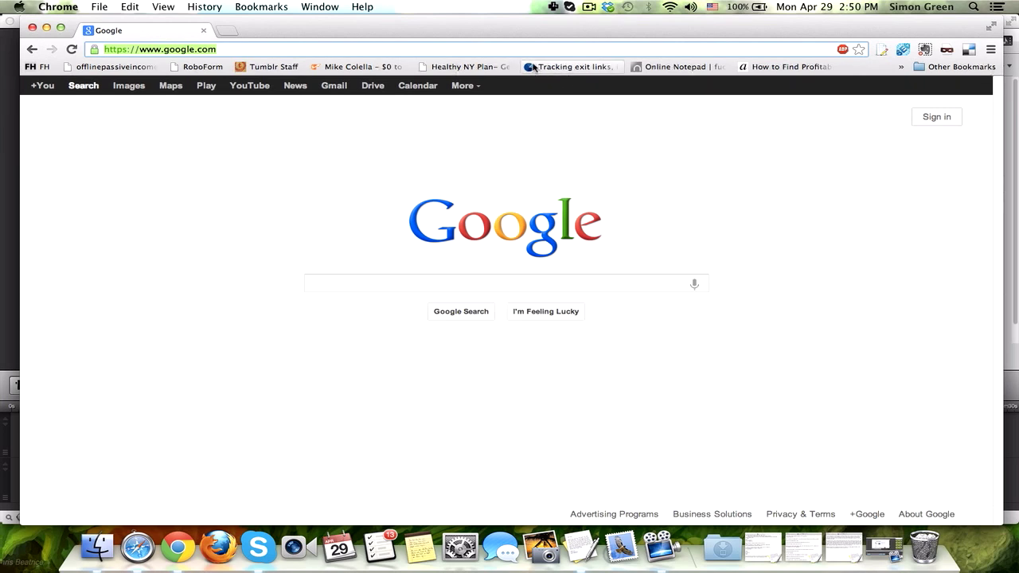
Go to duplicatefilesoftware.com, open the Tidy Up product page and look over its top features
text(duplicatefile)
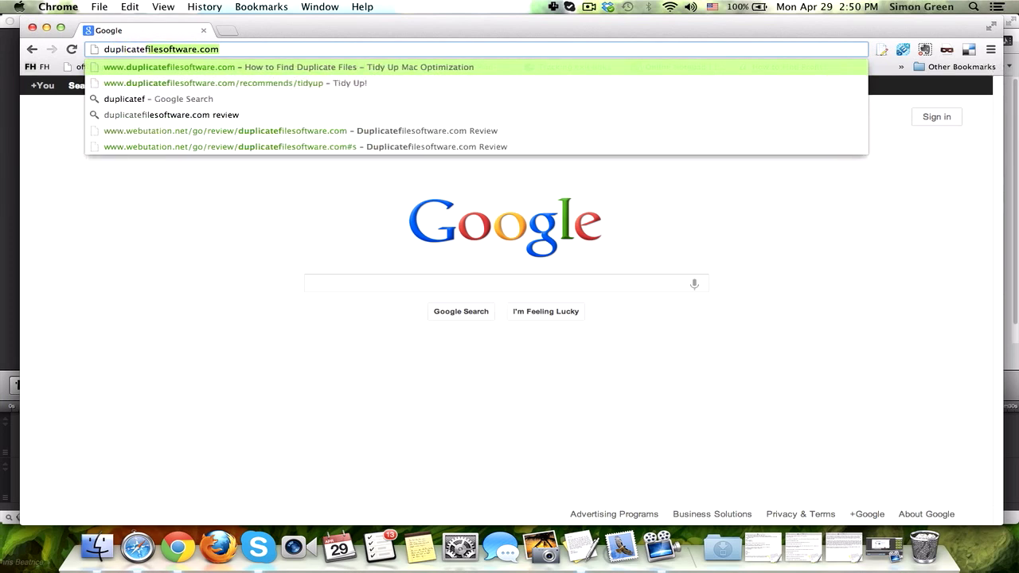
text(software.com)
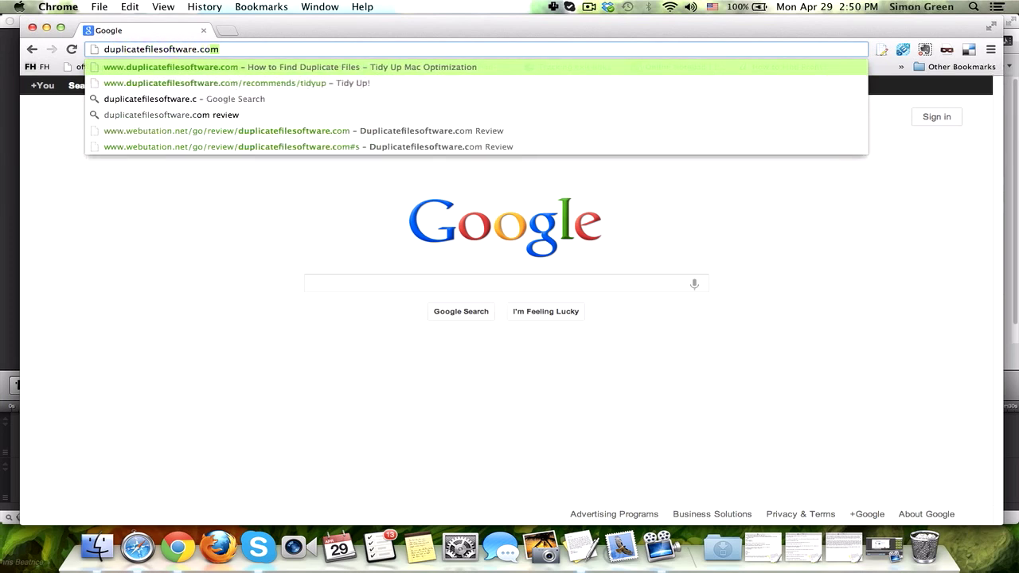
key(Return)
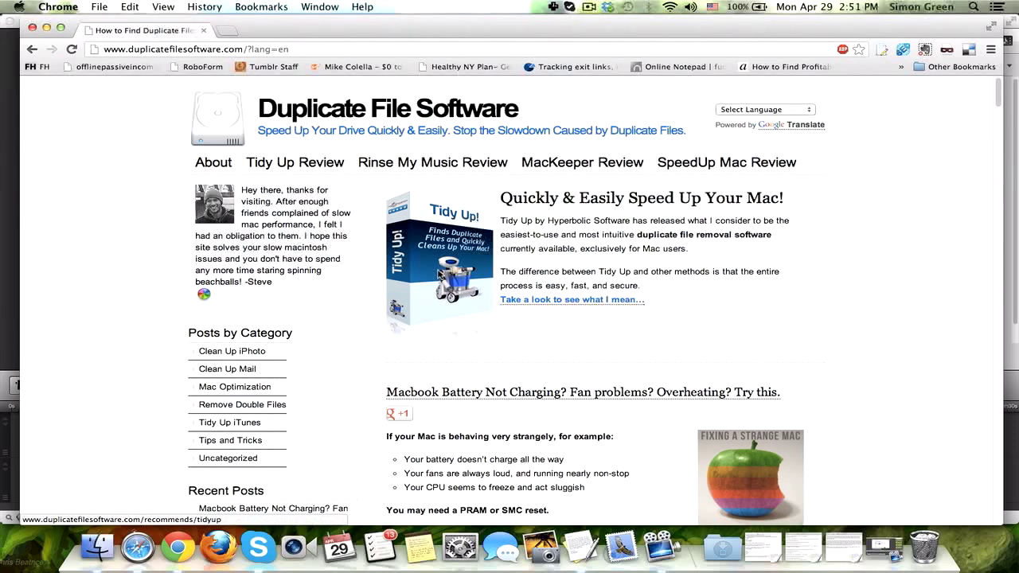
click(440, 273)
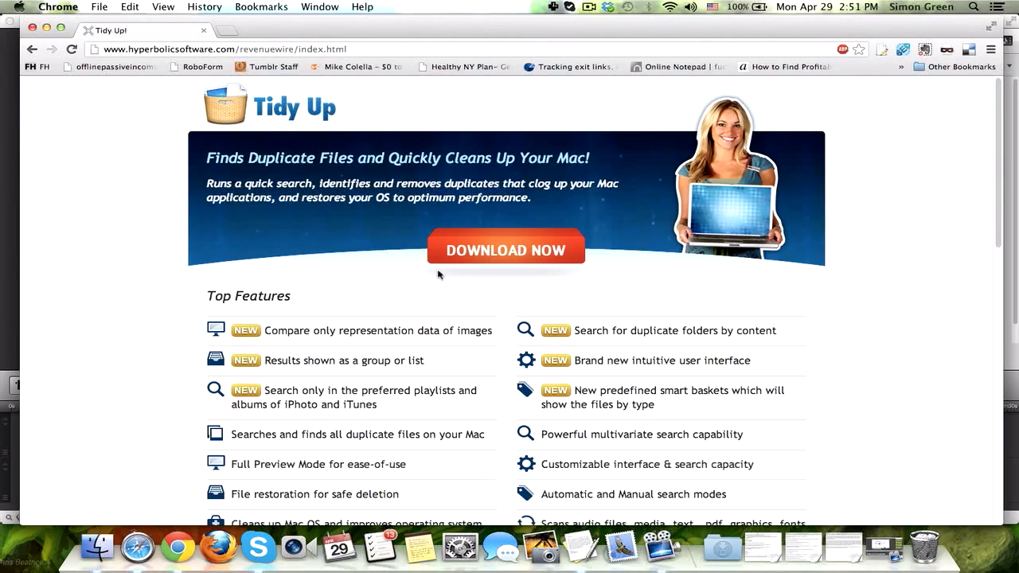
scroll(878, 281, down, 5)
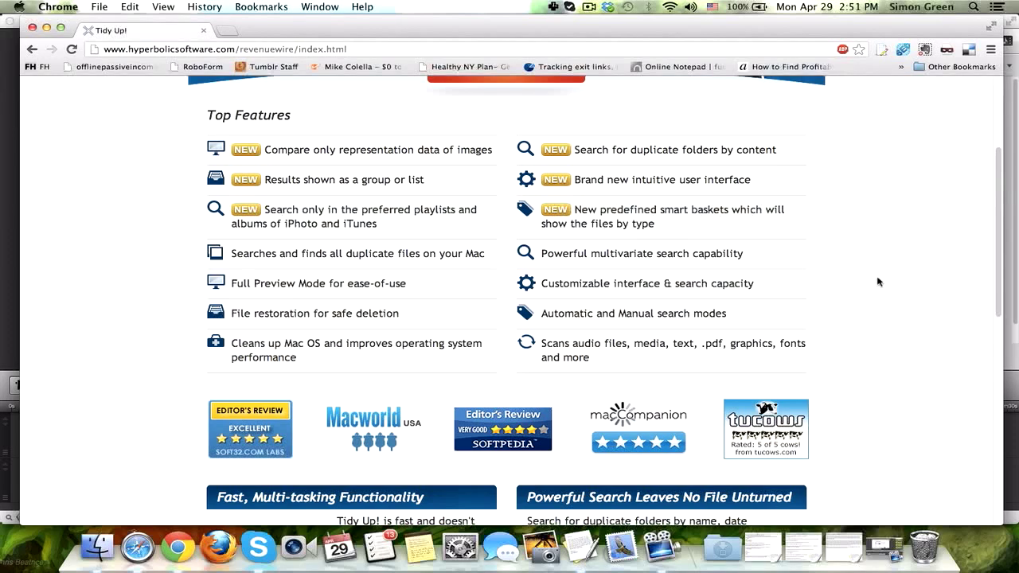
scroll(878, 281, up, 5)
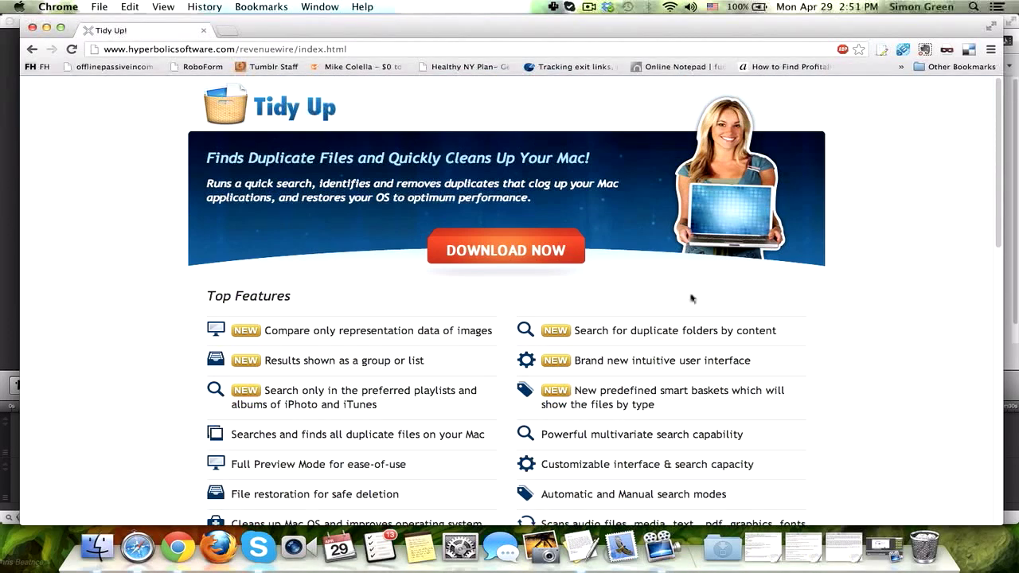
click(514, 255)
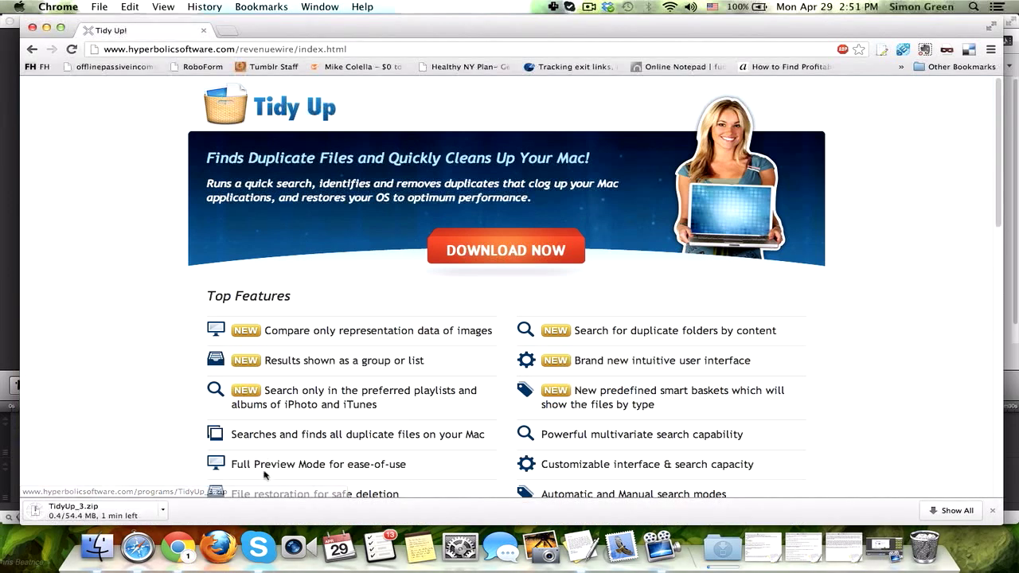
click(172, 515)
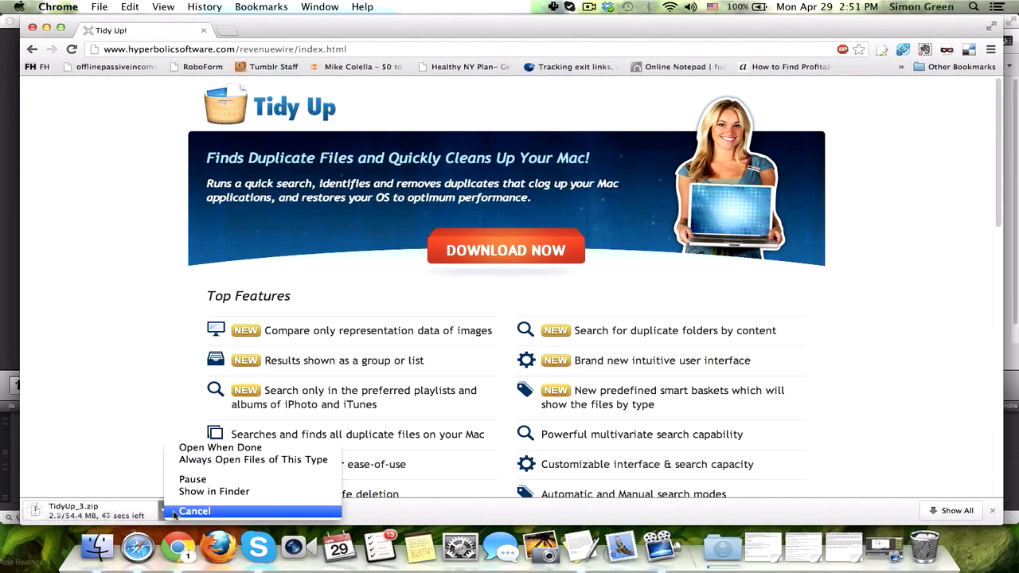
click(174, 514)
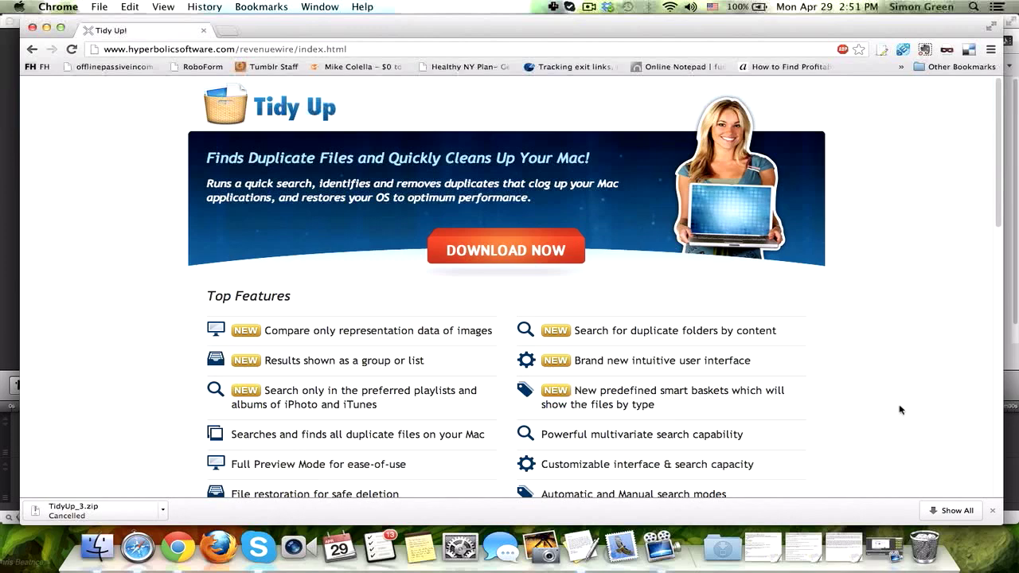
Launch the Tidy Up application and view its advanced search criteria, returning to basic mode
key(F4)
click(905, 426)
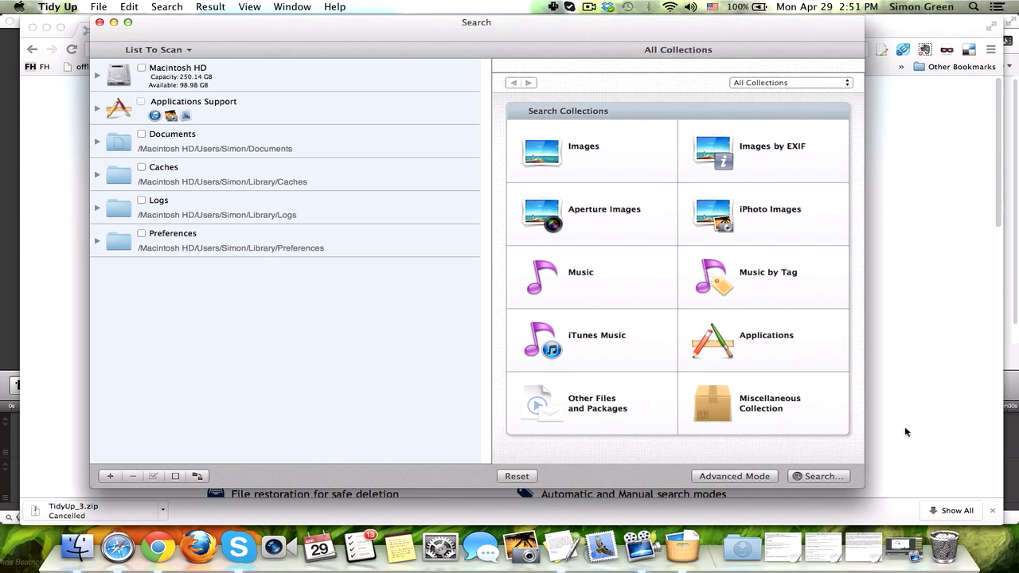
click(763, 477)
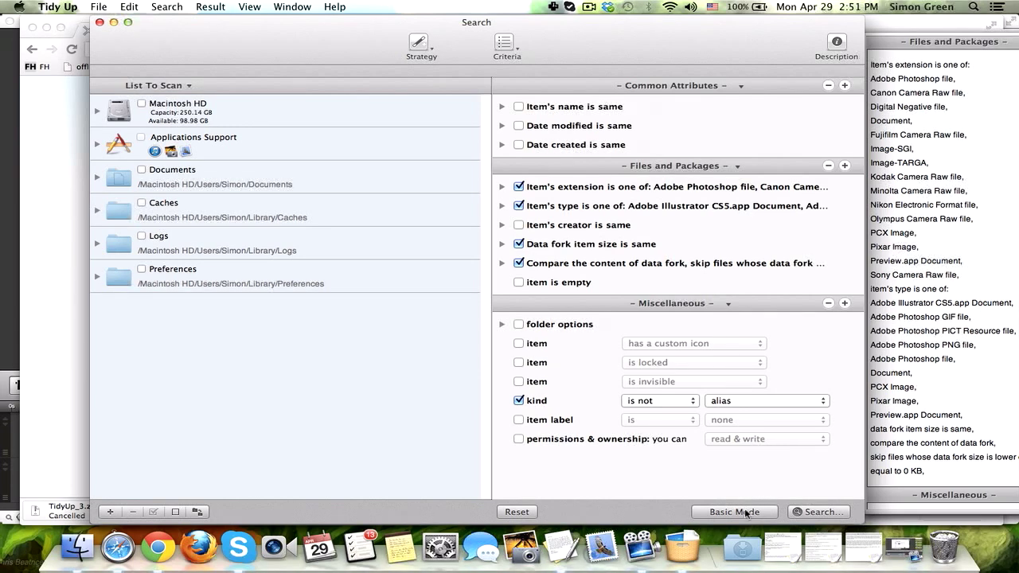
click(747, 510)
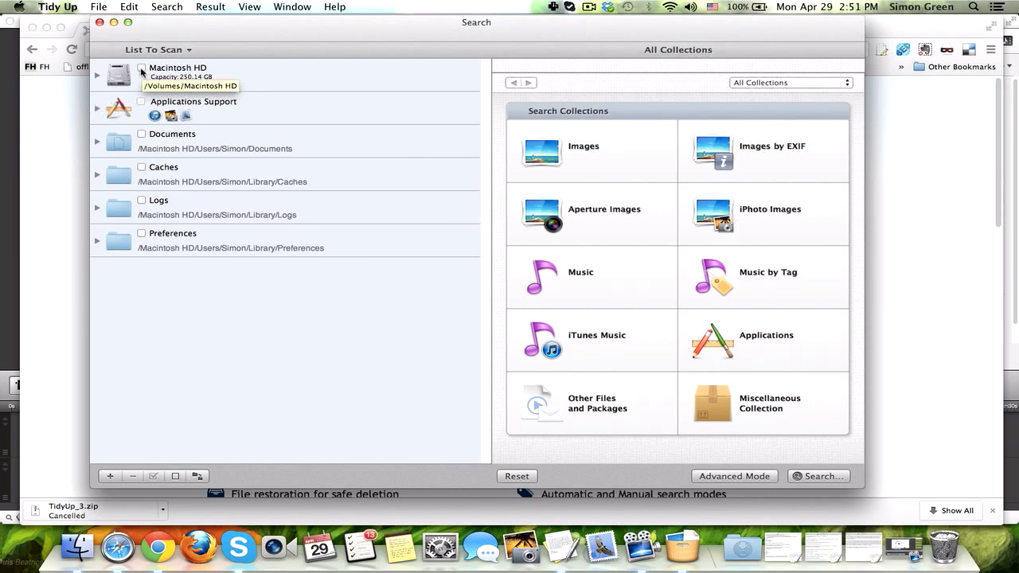
Search Macintosh HD for duplicate music files of all kinds
click(141, 69)
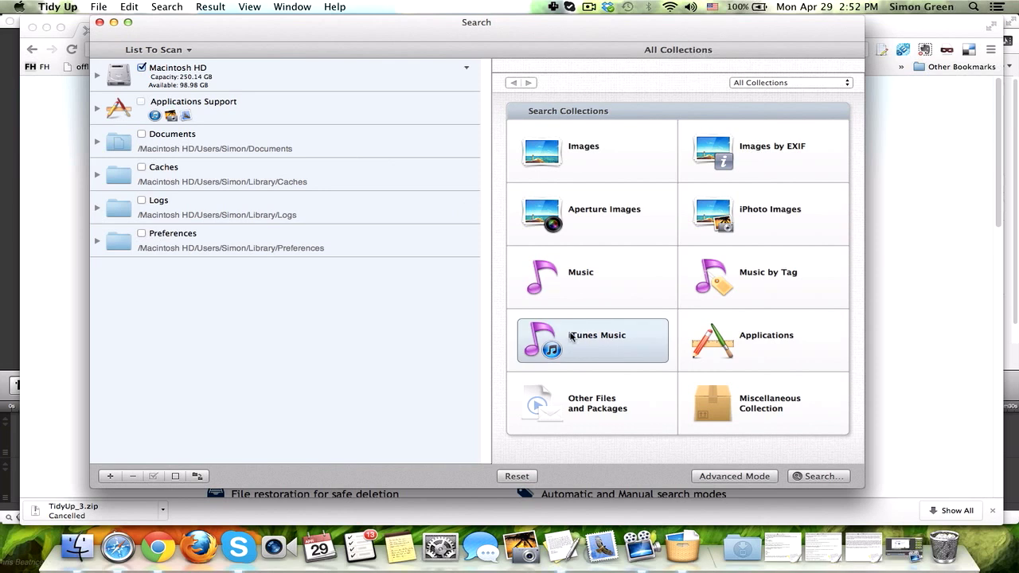
click(592, 275)
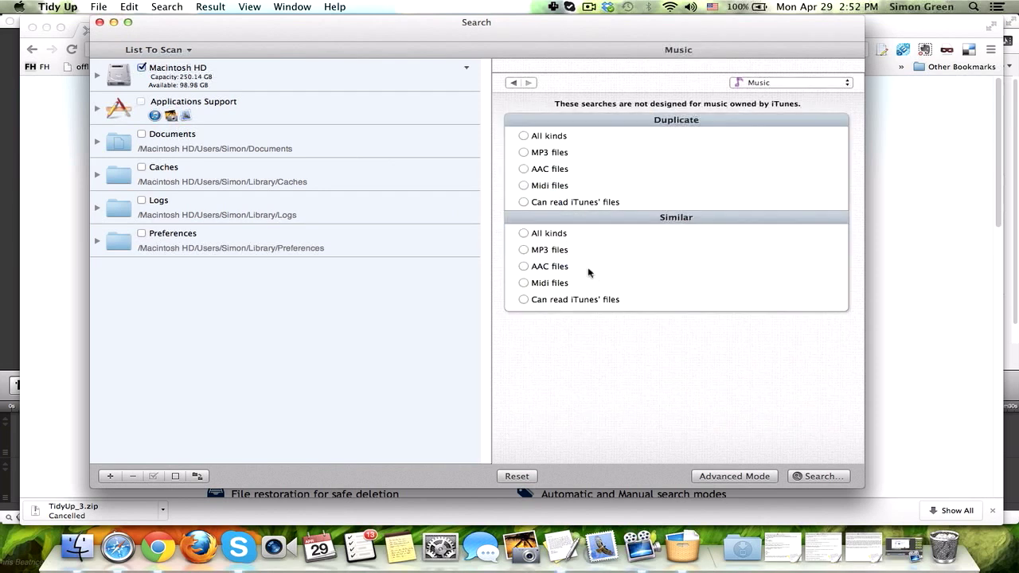
click(536, 137)
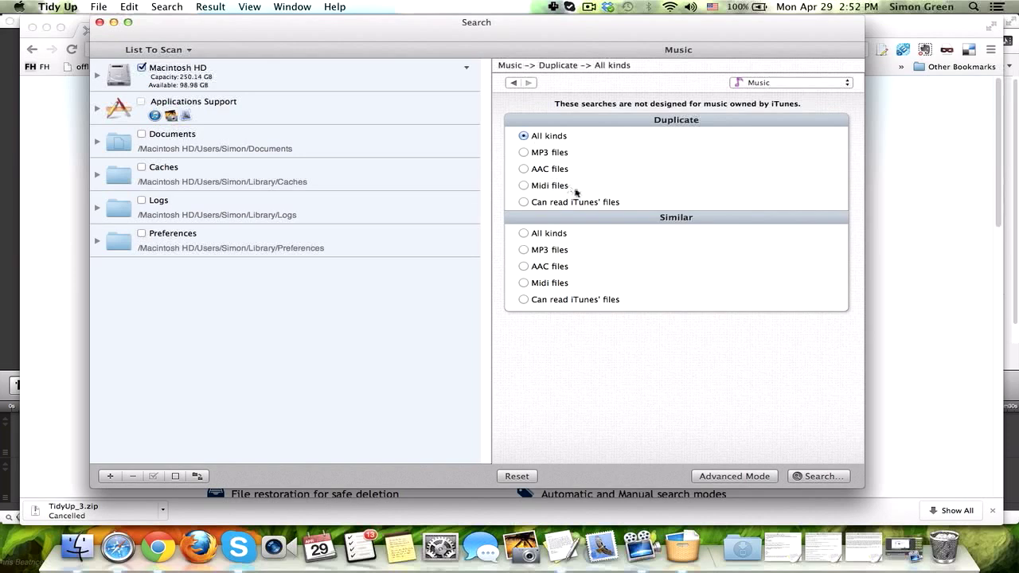
click(819, 476)
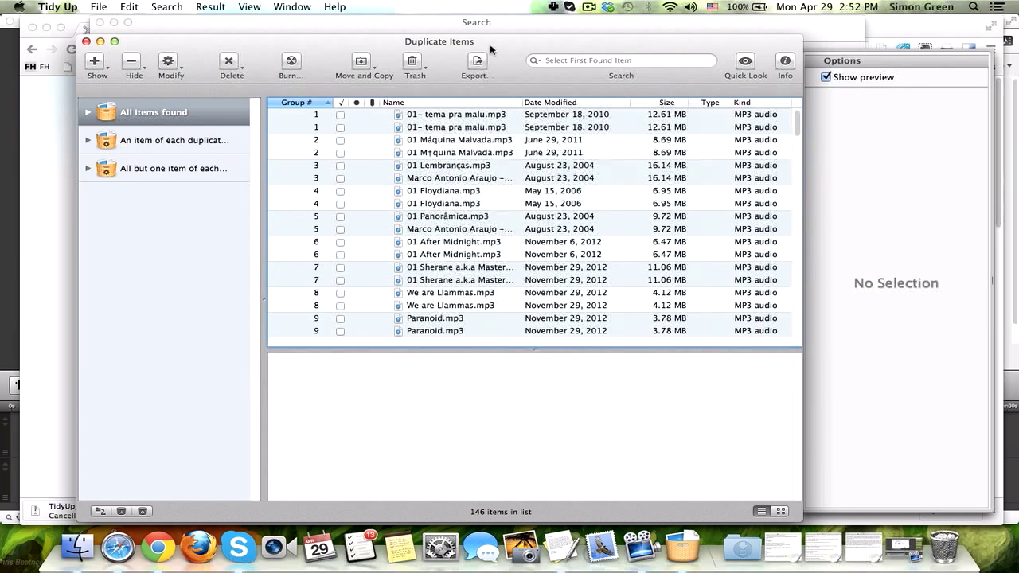
Rearrange the Duplicate Items window, keeping the list view, enlarging the results list and slightly widening the basket sidebar
drag(487, 54, 459, 38)
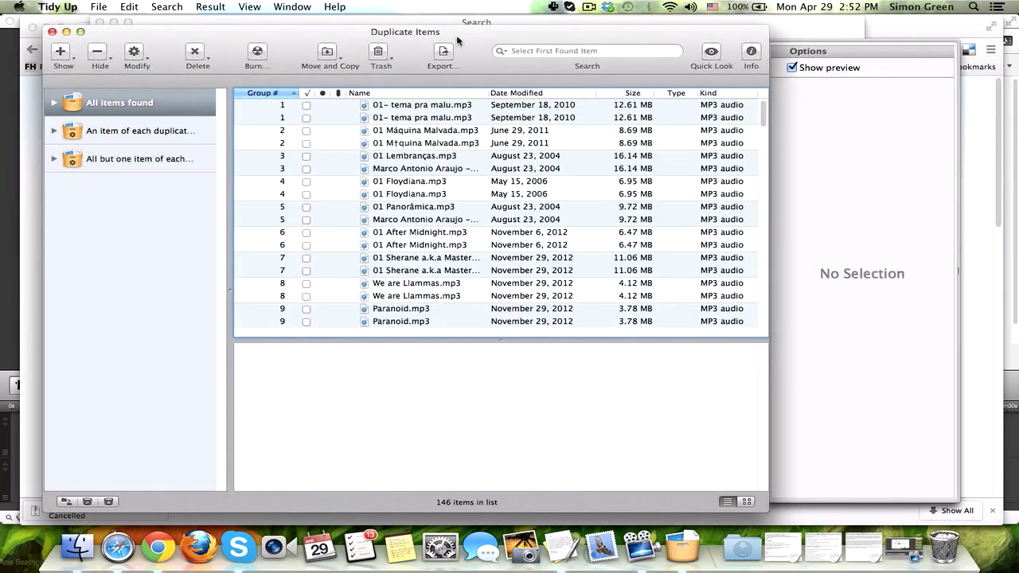
click(746, 503)
click(728, 502)
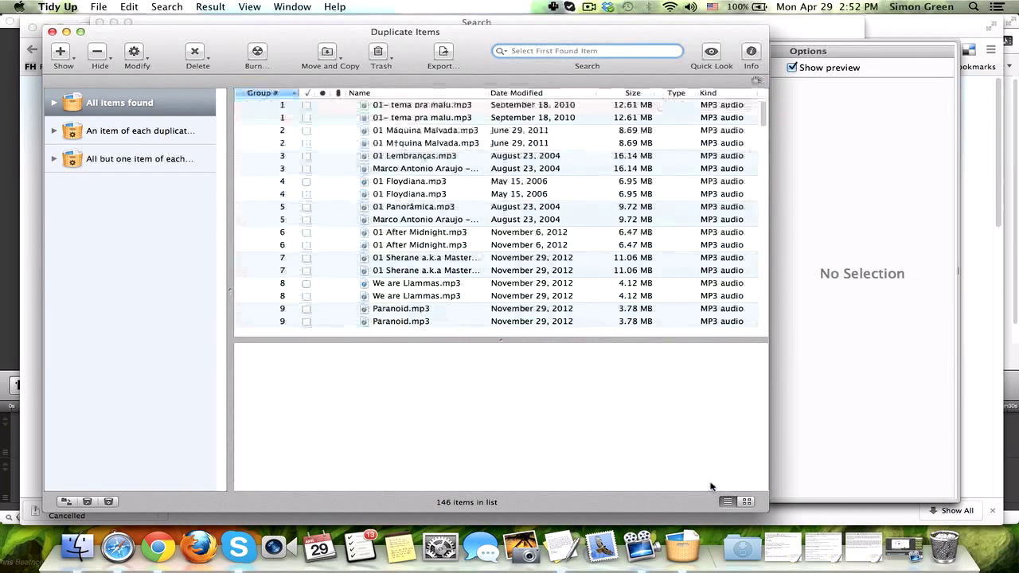
drag(640, 343, 643, 428)
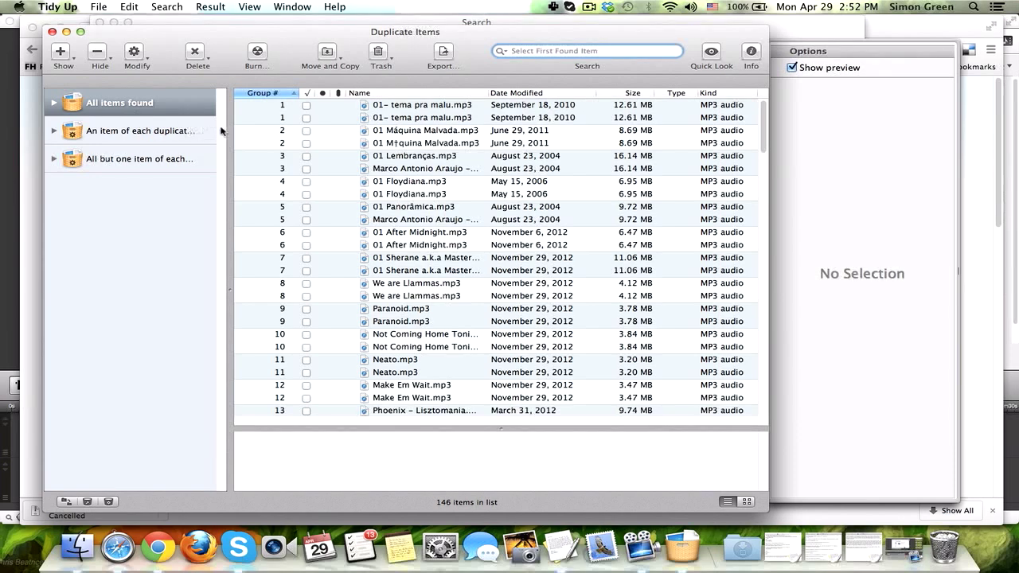
mouse_move(230, 132)
mouse_down()
mouse_move(301, 130)
mouse_move(234, 148)
mouse_up()
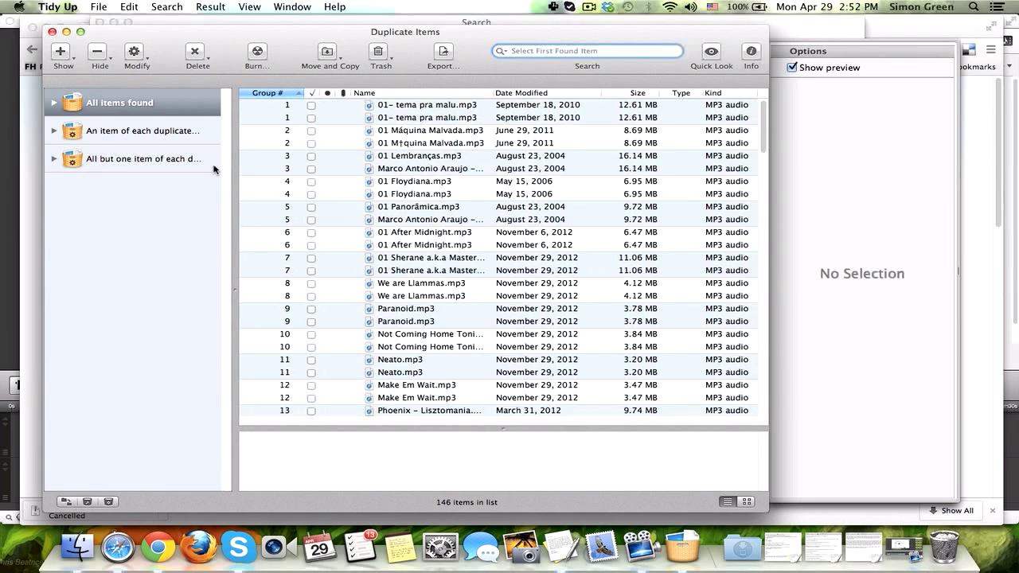
Look through the basket holding all but one item of each duplicate group, and return to all items found
click(213, 165)
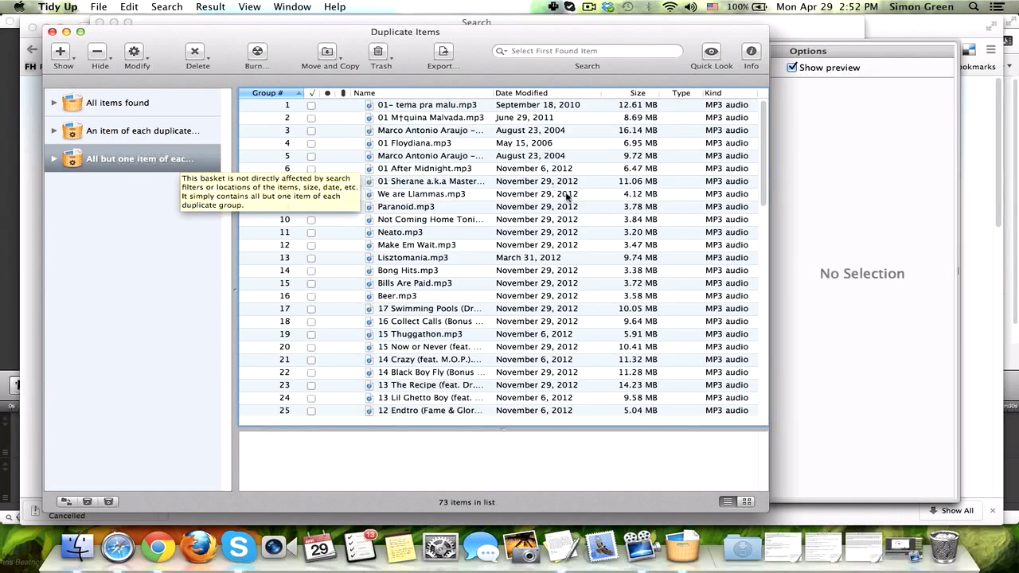
scroll(765, 163, down, 1)
scroll(765, 163, up, 1)
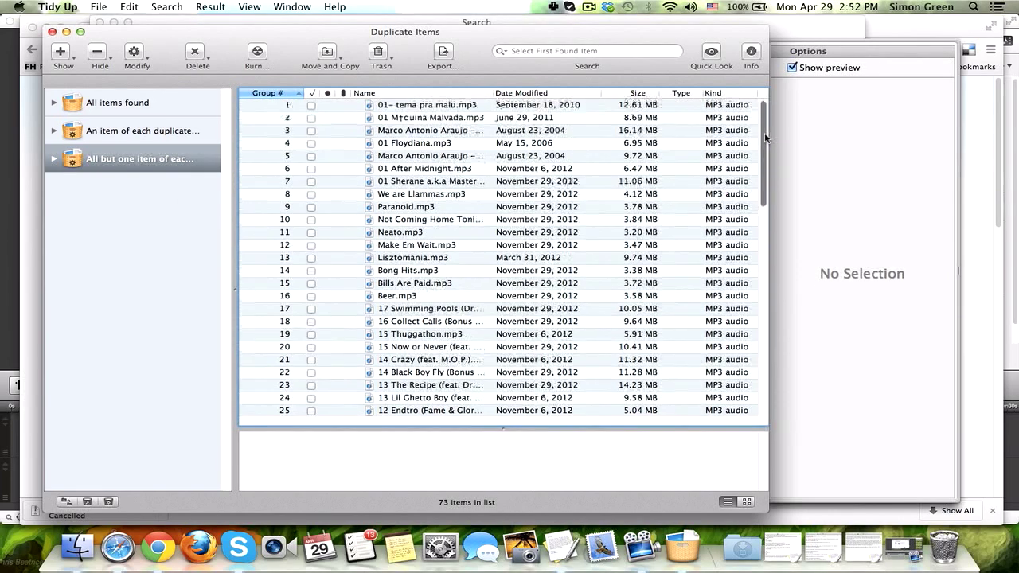
click(159, 106)
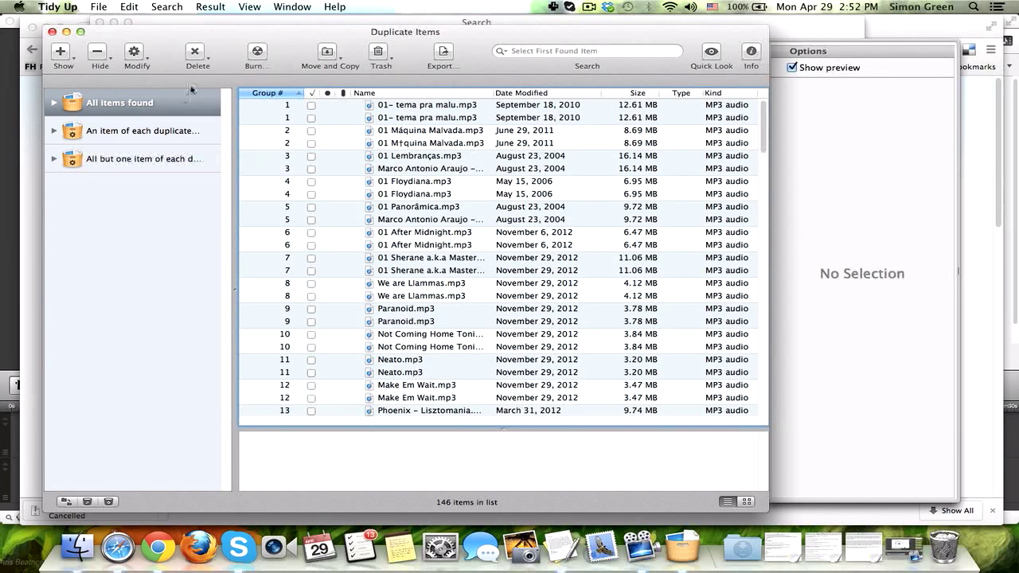
drag(285, 46, 287, 35)
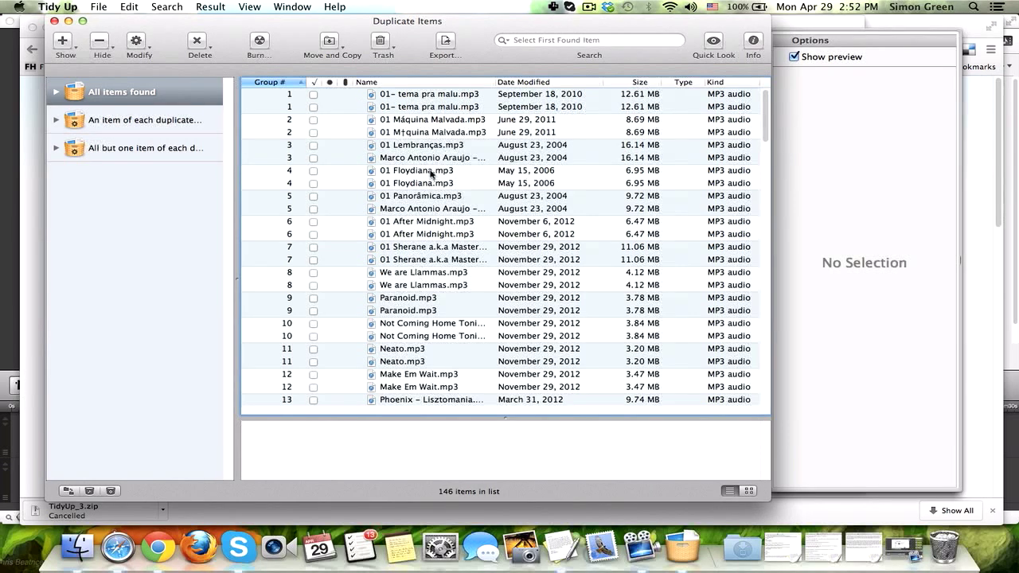
Enlarge the file path pane to compare the folder locations of both 01 Floydiana.mp3 copies, and preview the song
click(434, 146)
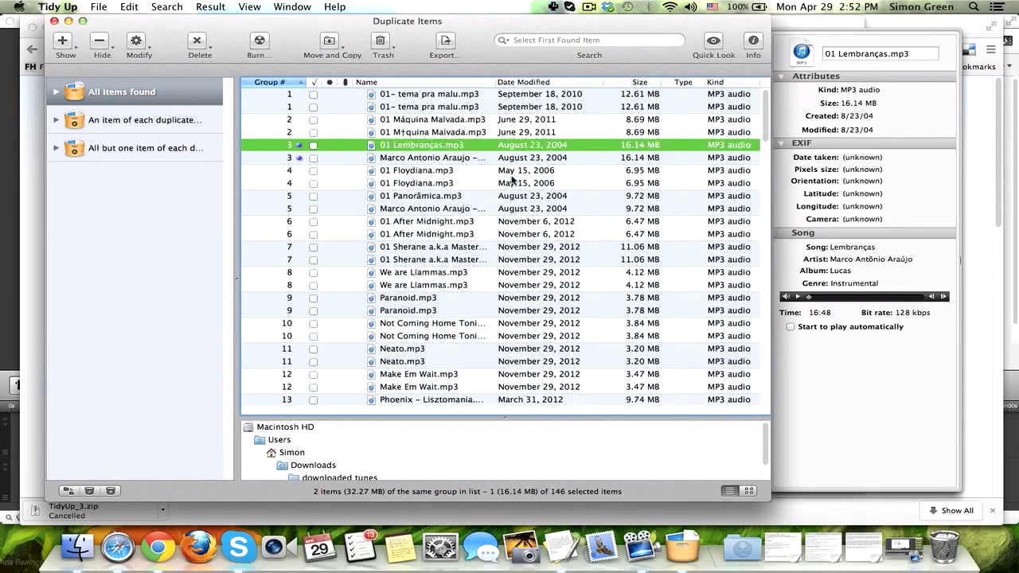
drag(562, 414, 560, 253)
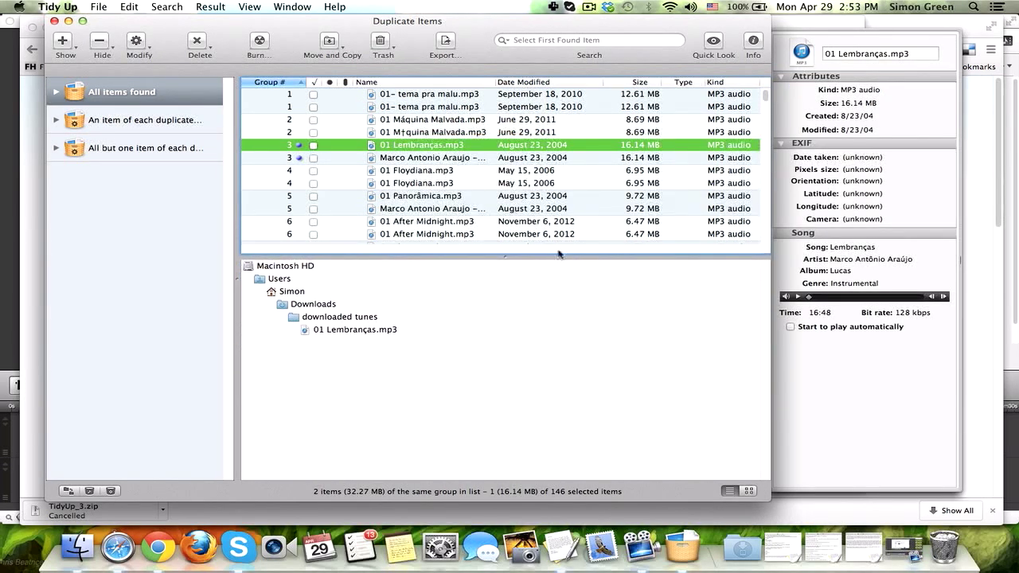
key(Down)
key(Down)
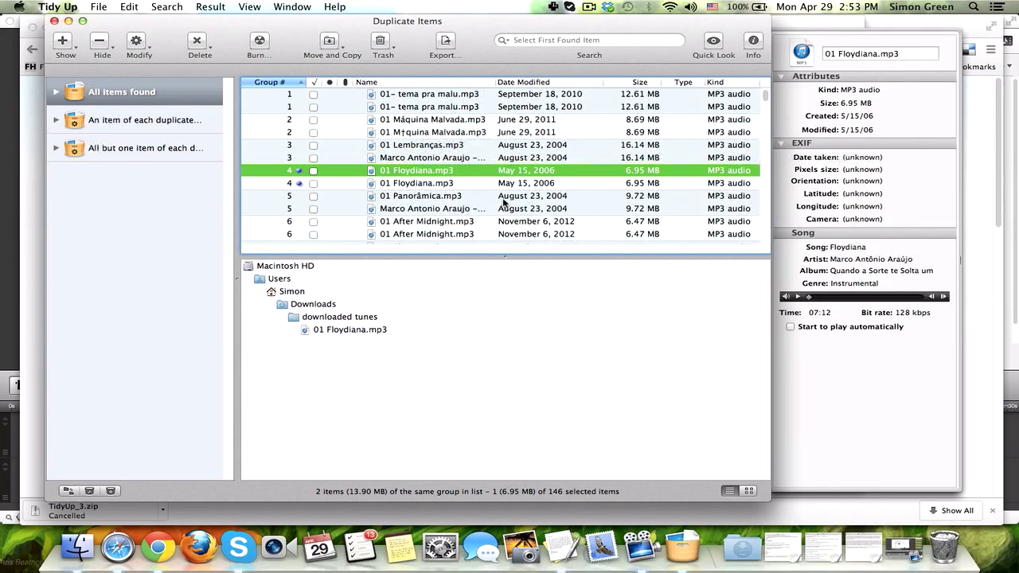
key(Down)
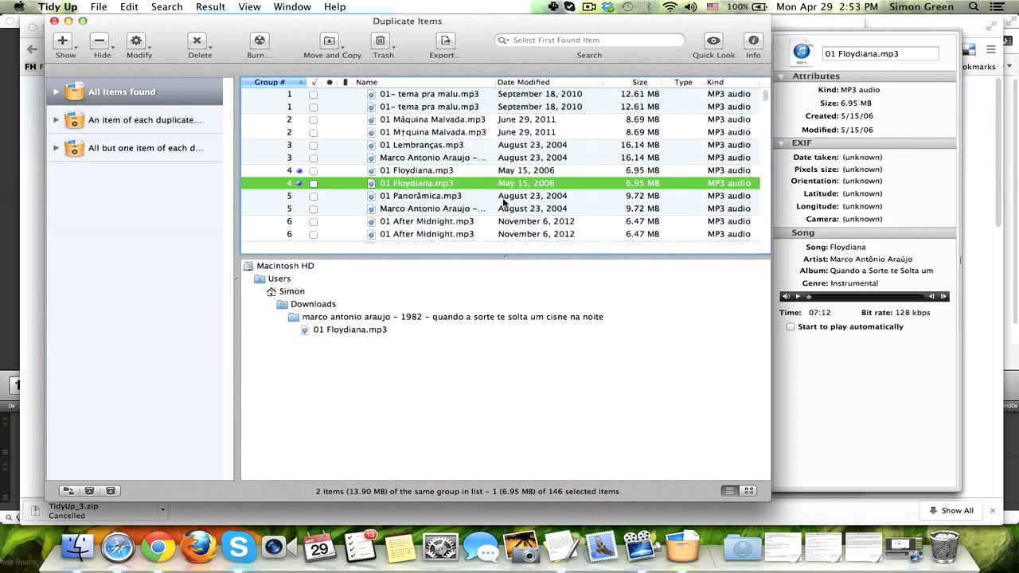
key(Up)
key(Down)
click(798, 297)
Create a new basket from the parent folder of the 01 Floydiana.mp3 copy stored in downloaded tunes
drag(459, 255, 459, 326)
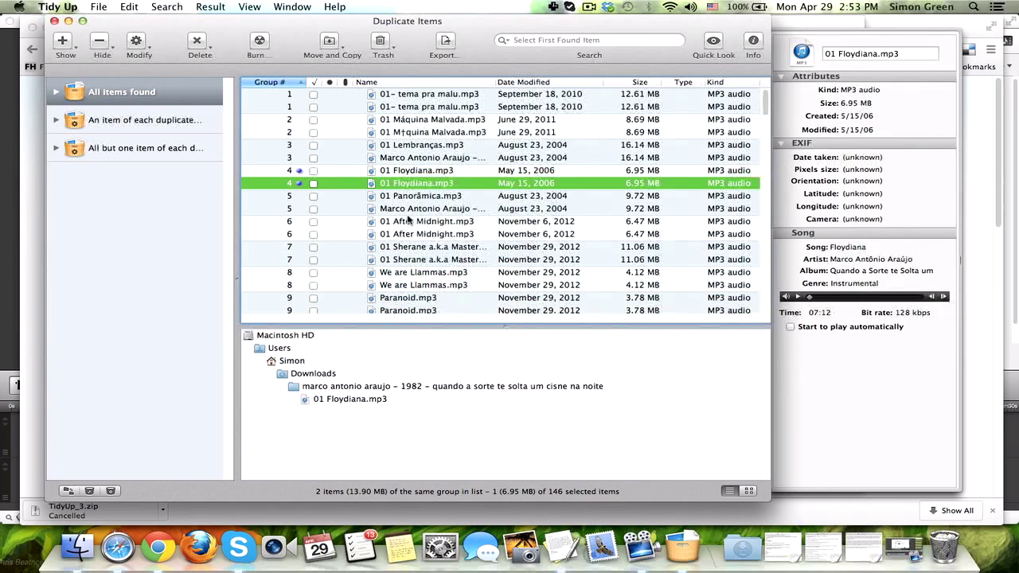
click(413, 171)
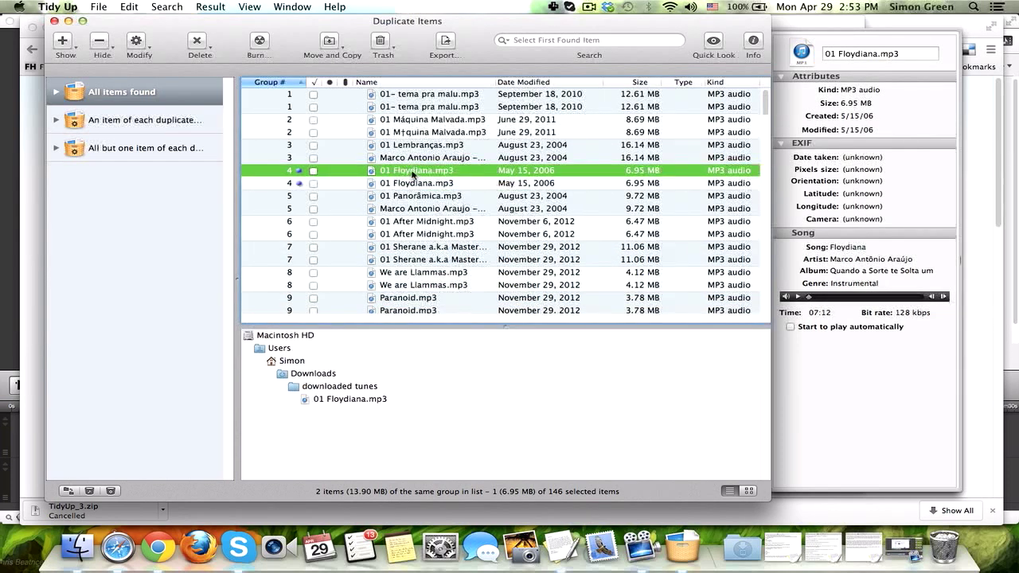
key(Down)
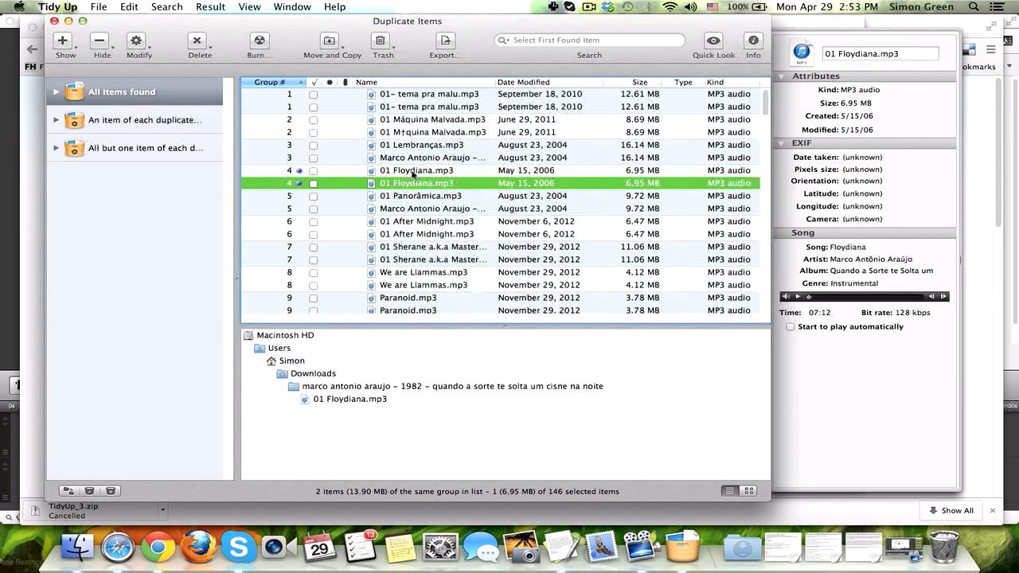
key(Up)
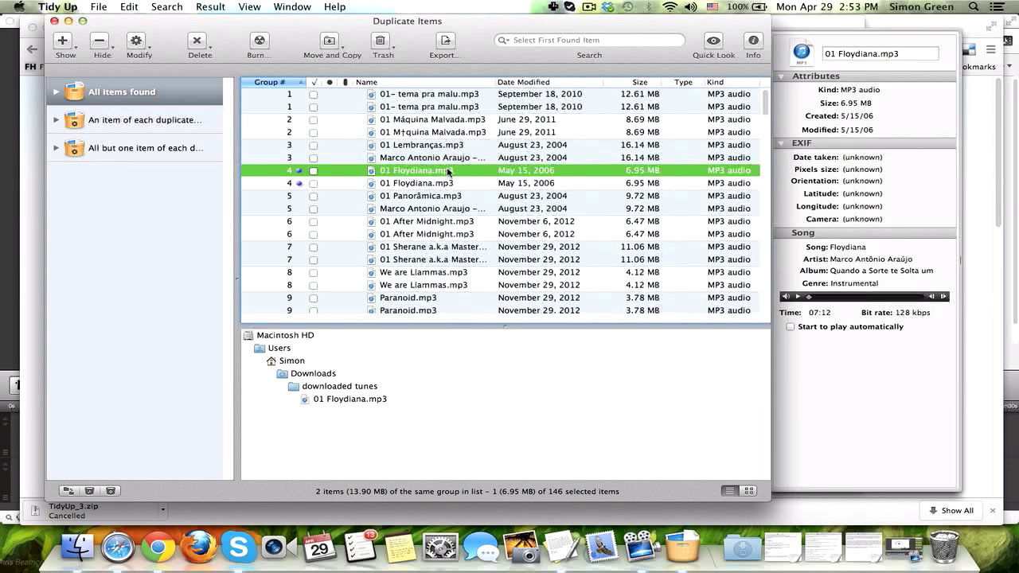
right_click(448, 171)
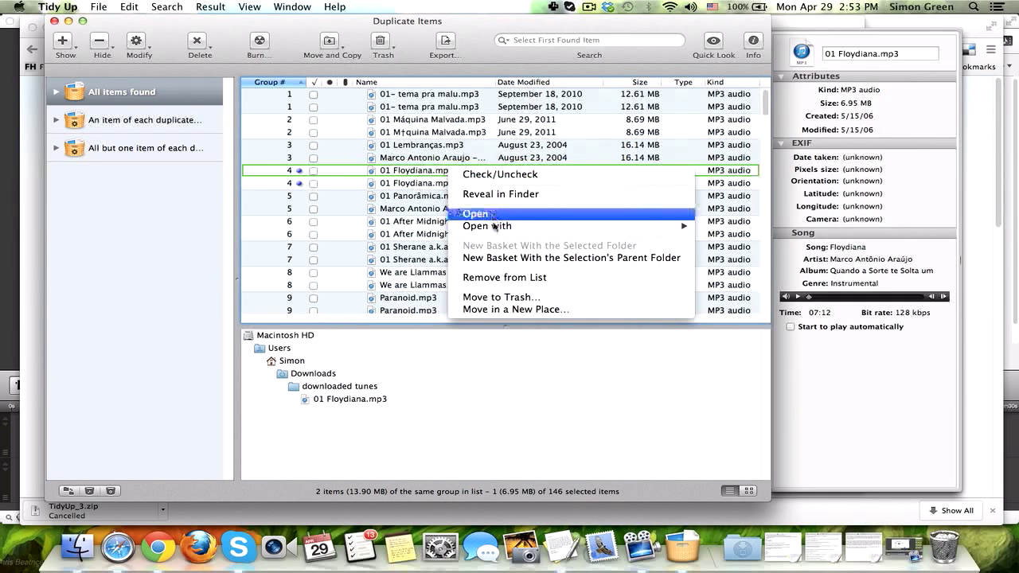
click(505, 258)
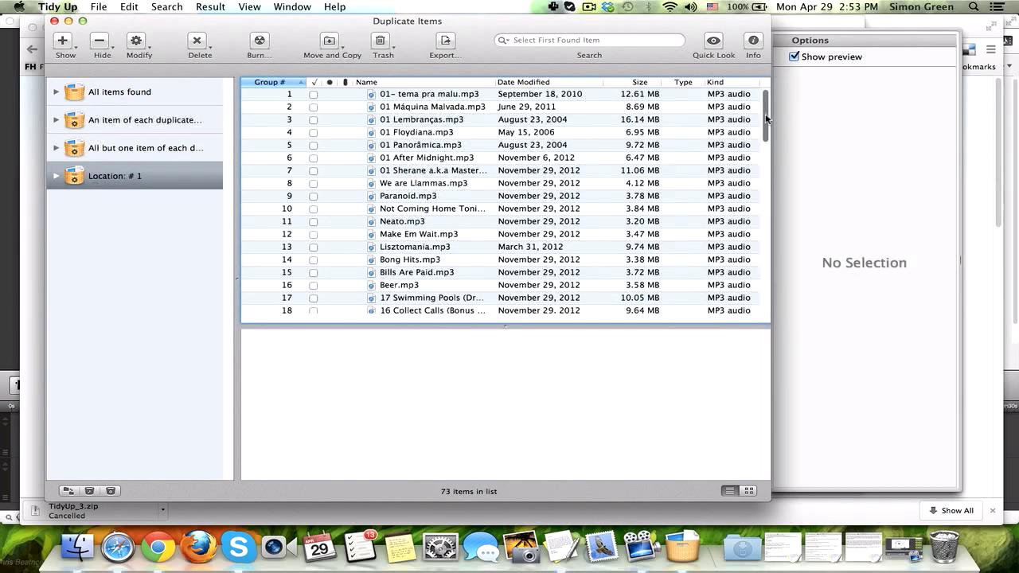
Trash all items in the Location: # 1 basket with empty folders reported, and close the Empty Folders After Removed Items window
mouse_move(767, 117)
mouse_down()
mouse_move(766, 250)
mouse_move(760, 110)
mouse_up()
click(559, 171)
key(super+a)
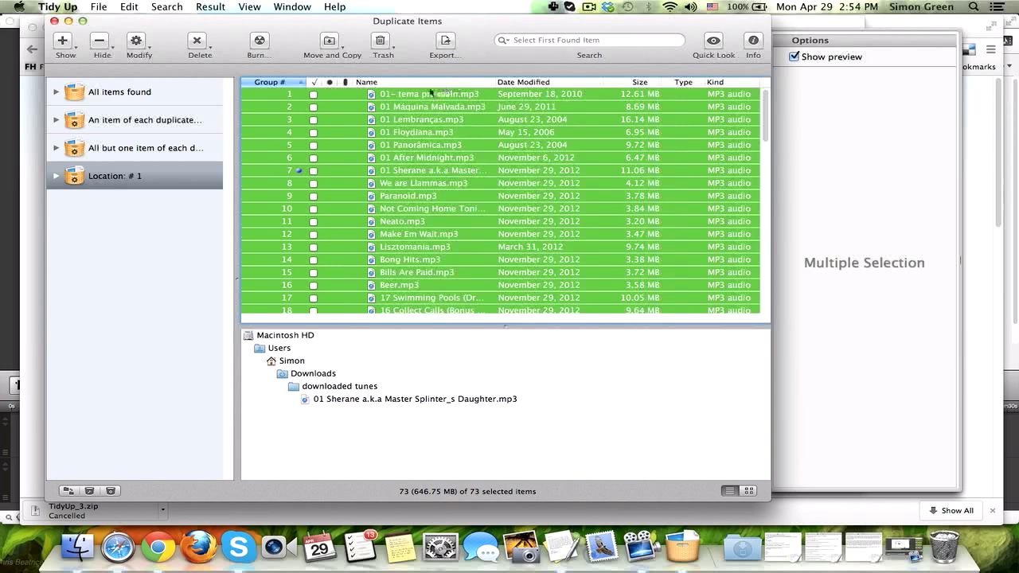
click(383, 42)
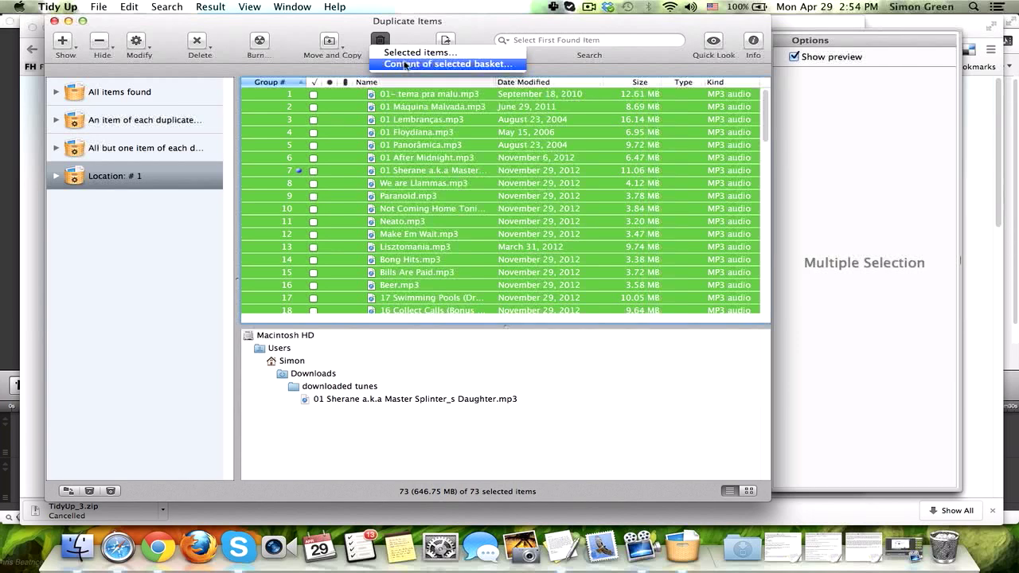
click(405, 65)
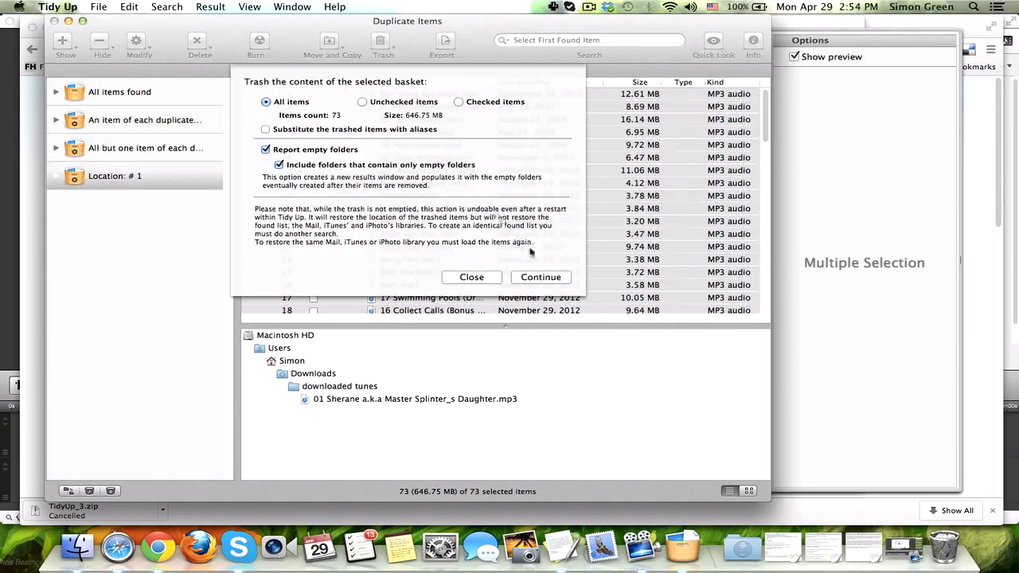
click(538, 276)
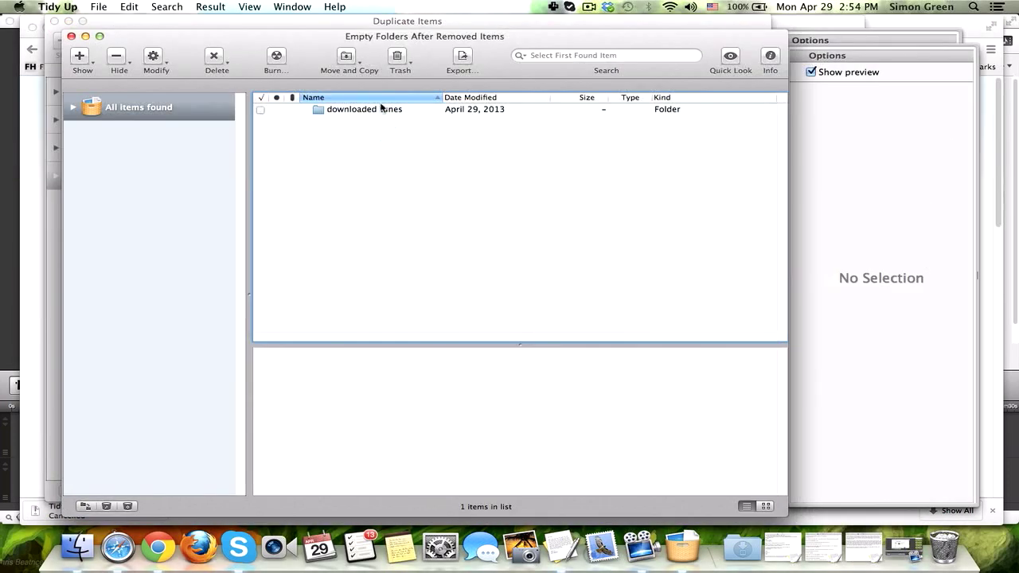
click(71, 37)
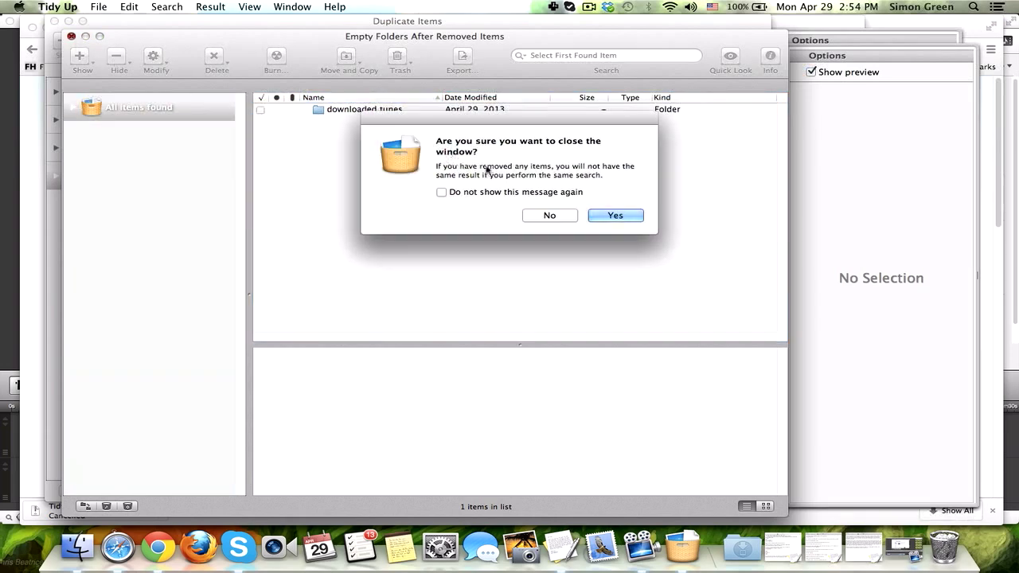
click(633, 217)
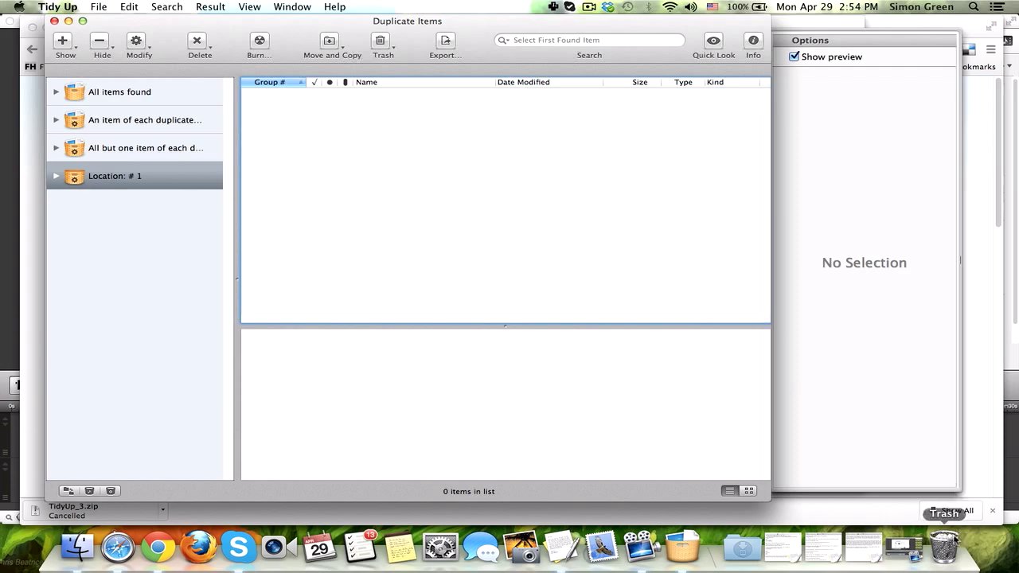
Look through the Mac's Trash in Finder for the removed MP3 files, and close the Trash window
click(947, 544)
scroll(667, 337, down, 10)
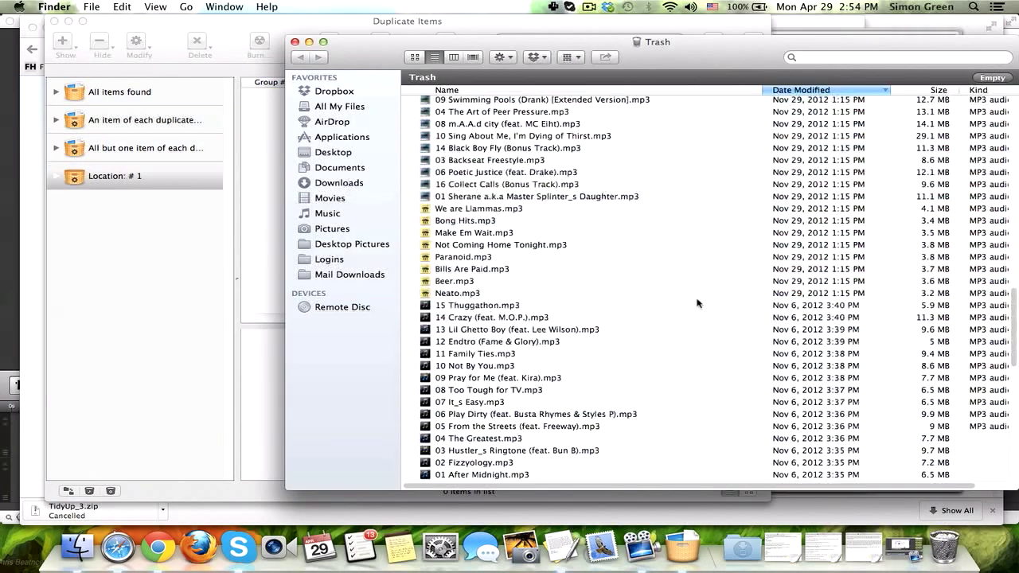
scroll(664, 263, up, 5)
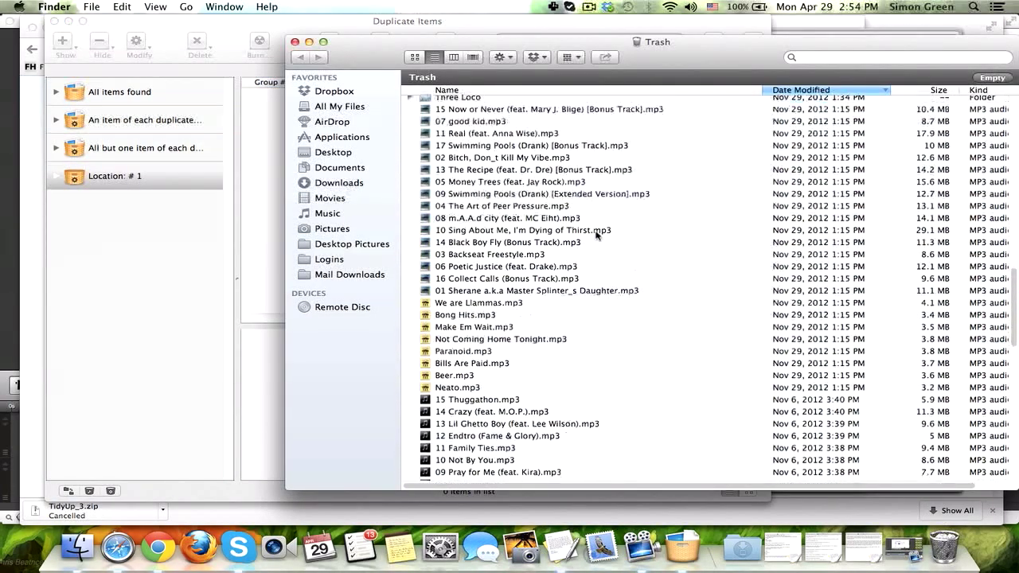
scroll(665, 263, down, 2)
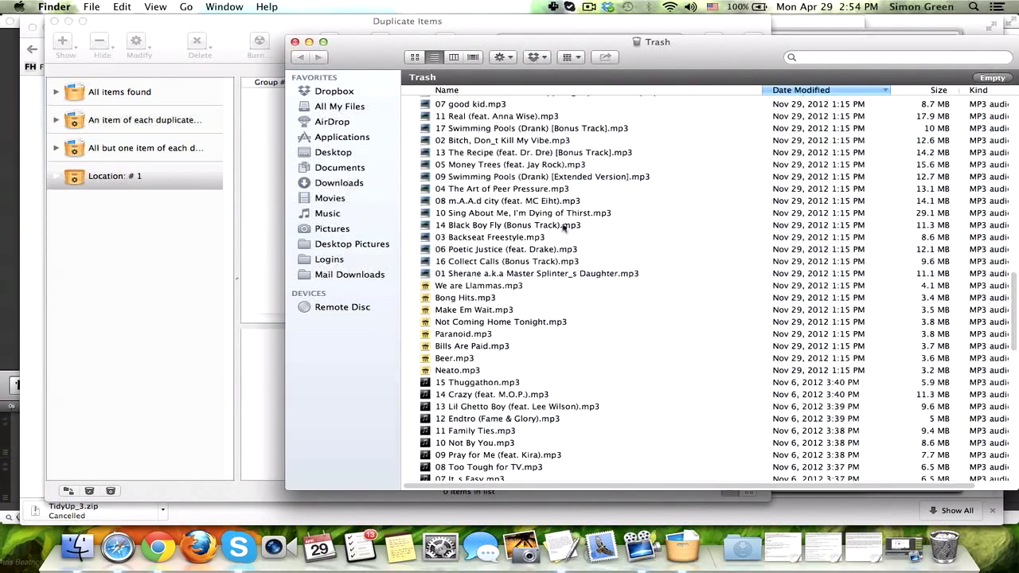
click(294, 41)
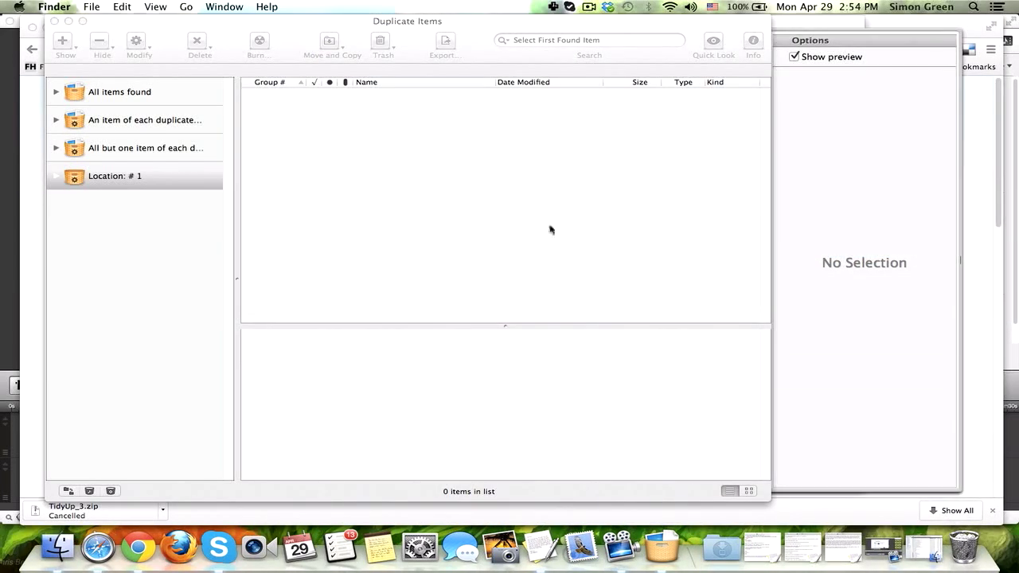